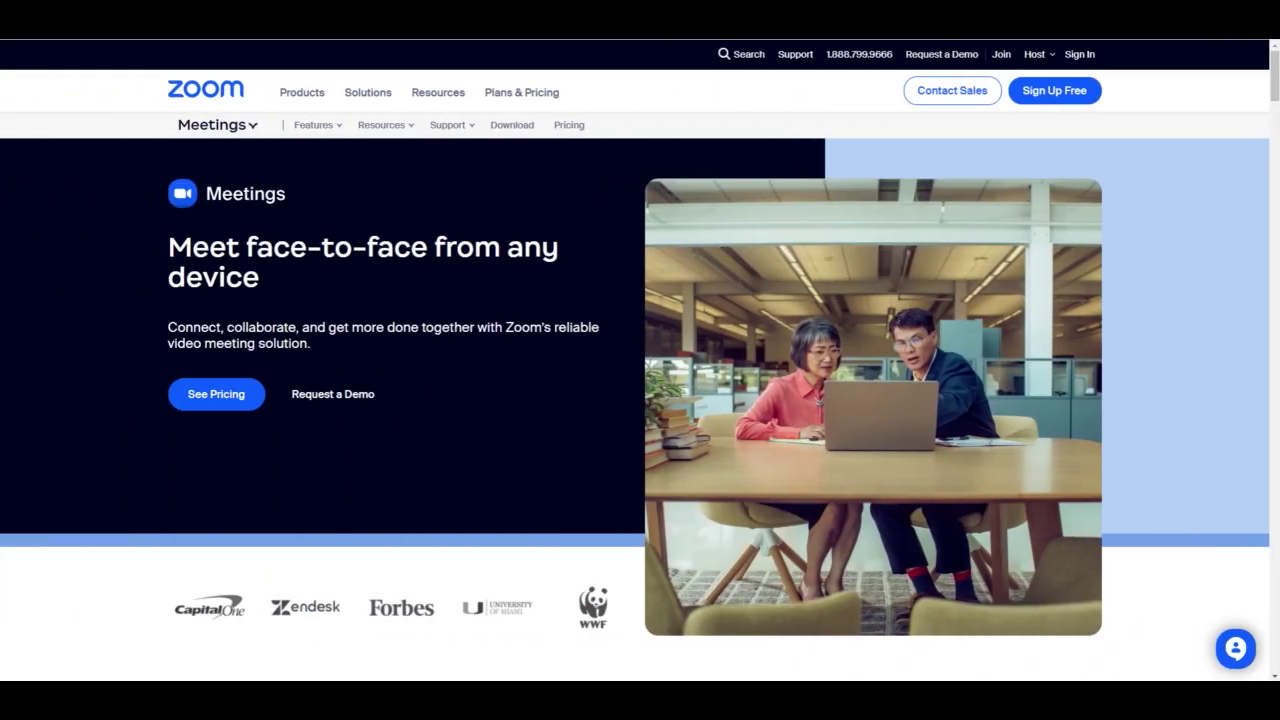
{"action": "scroll", "coordinate": [640, 360], "scroll_direction": "down", "scroll_amount": 5}
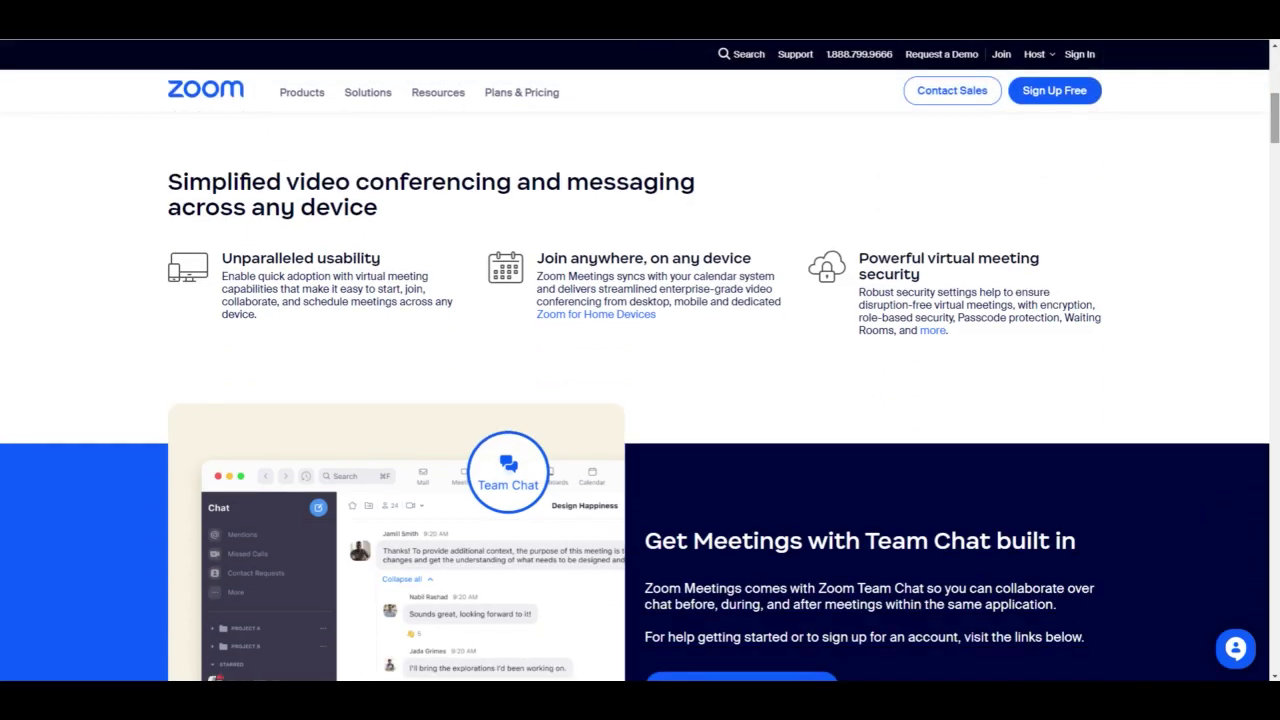
{"action": "scroll", "coordinate": [640, 400], "scroll_direction": "down", "scroll_amount": 7}
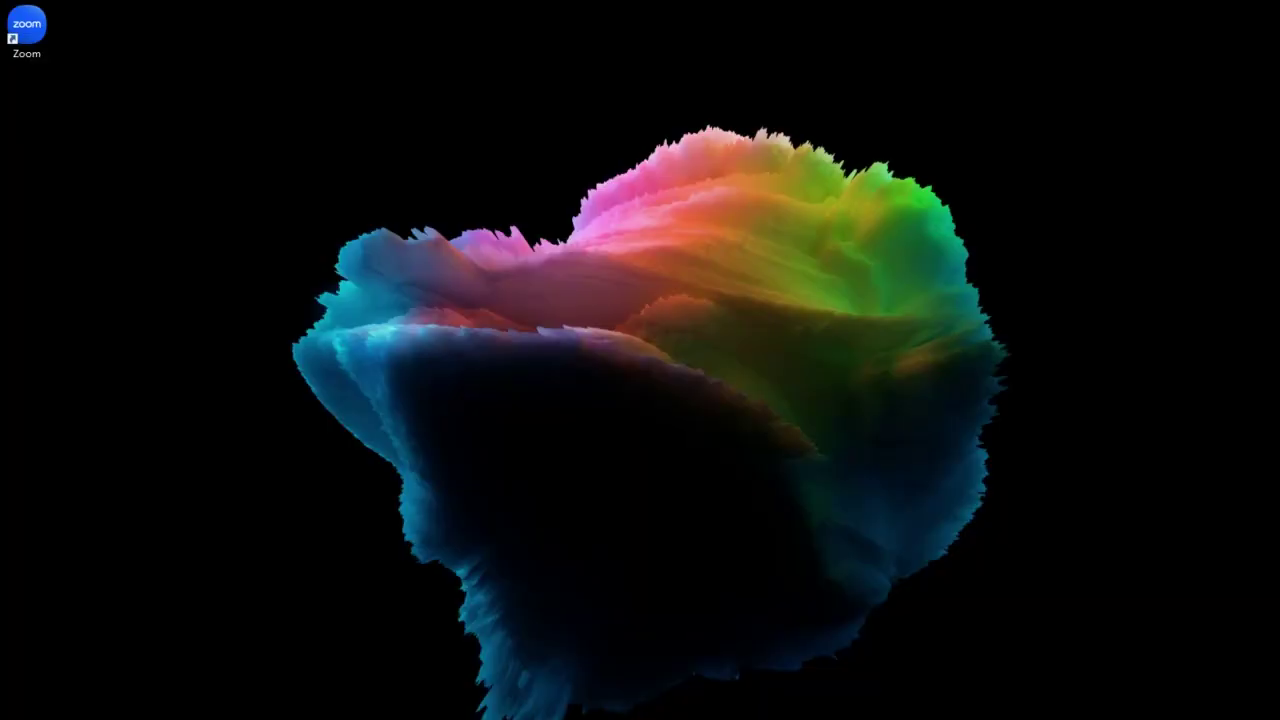
Step: Open Zoom in a meeting joined with computer audio and start recording it
{"action": "double_click", "coordinate": [27, 30]}
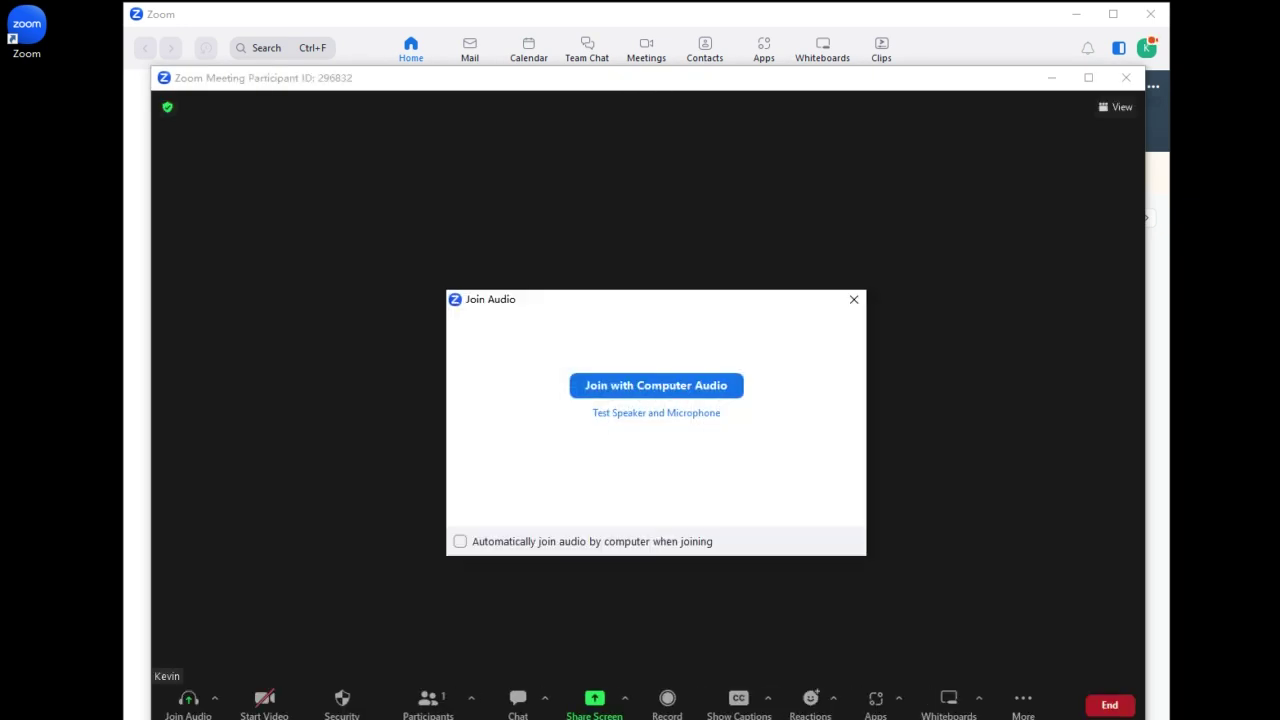
{"action": "key", "text": "Return"}
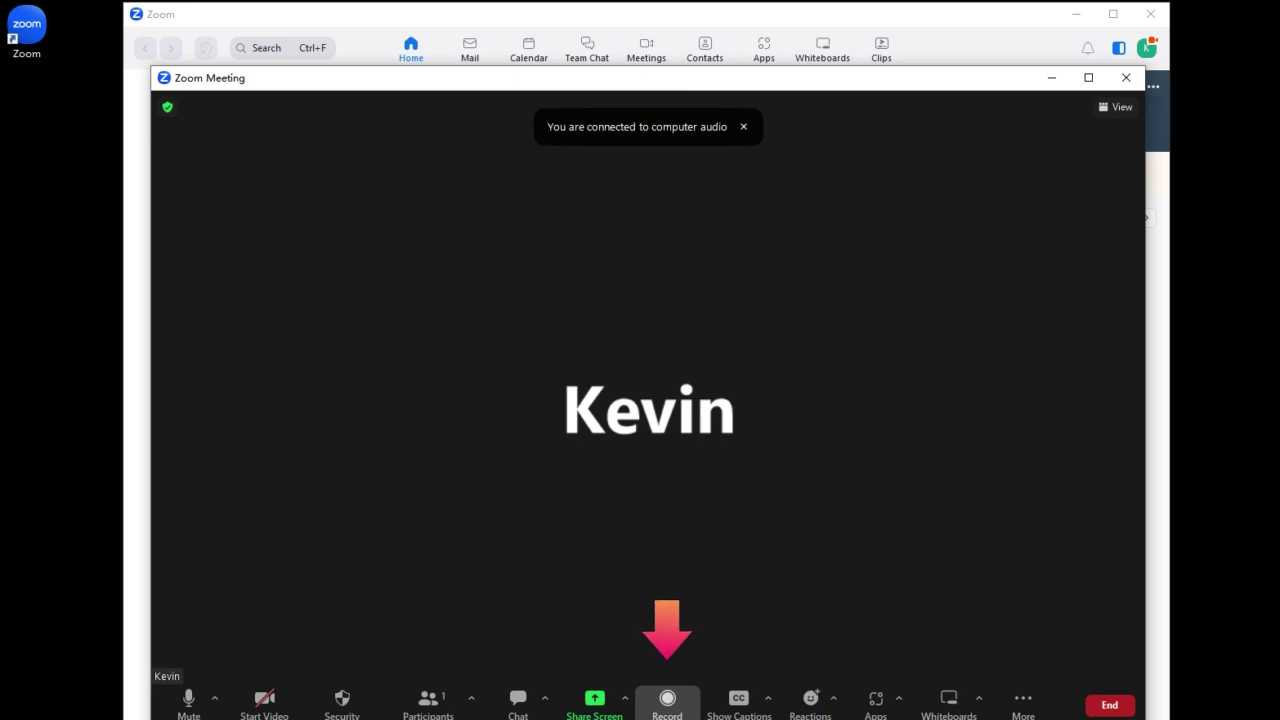
{"action": "key", "text": "alt+r"}
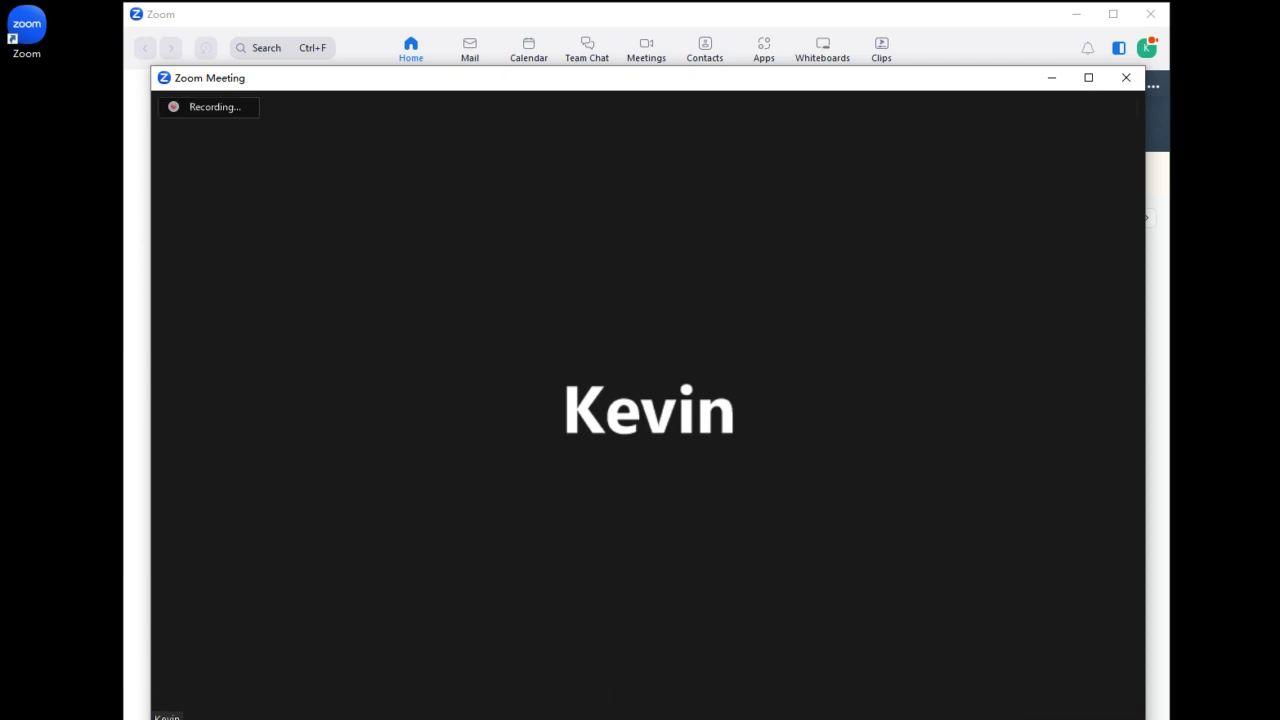
Step: Stop the meeting recording and end the meeting for all participants
{"action": "mouse_move", "coordinate": [716, 697]}
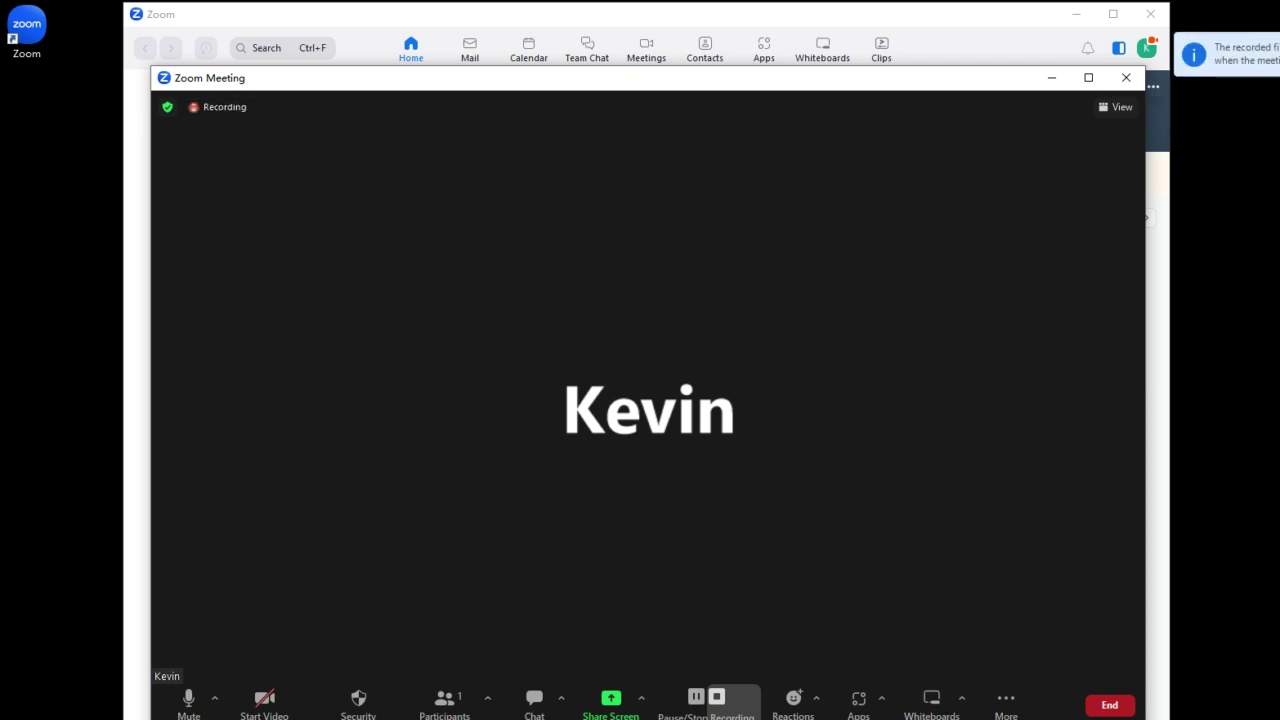
{"action": "left_click", "coordinate": [716, 697]}
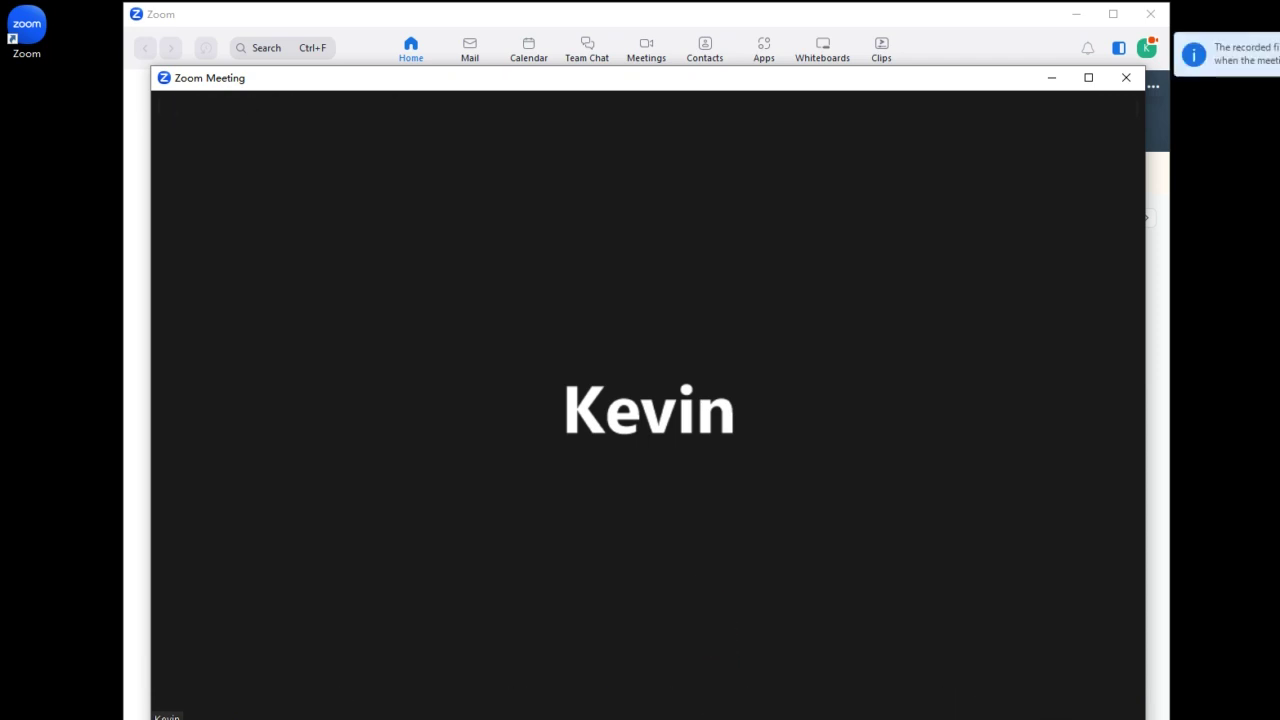
{"action": "key", "text": "alt+q"}
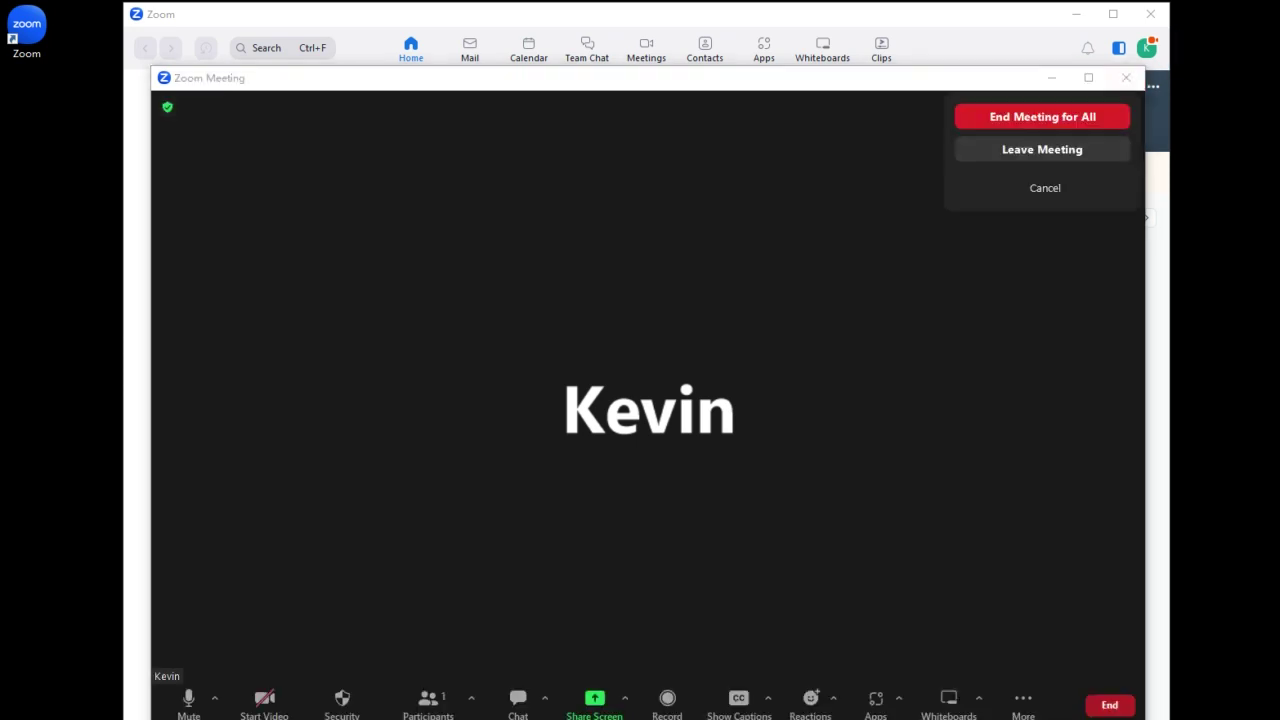
{"action": "key", "text": "Return"}
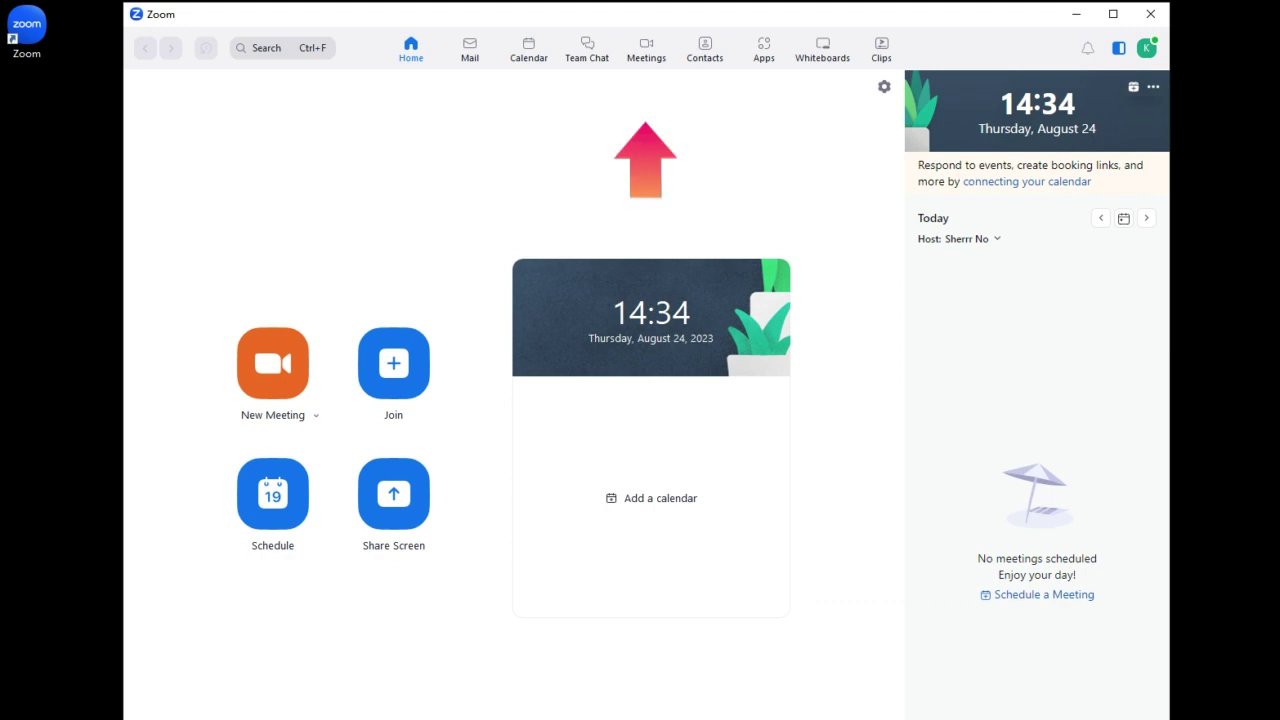
Step: Open the Meetings section of Zoom
{"action": "left_click", "coordinate": [646, 50]}
{"action": "left_click", "coordinate": [312, 90]}
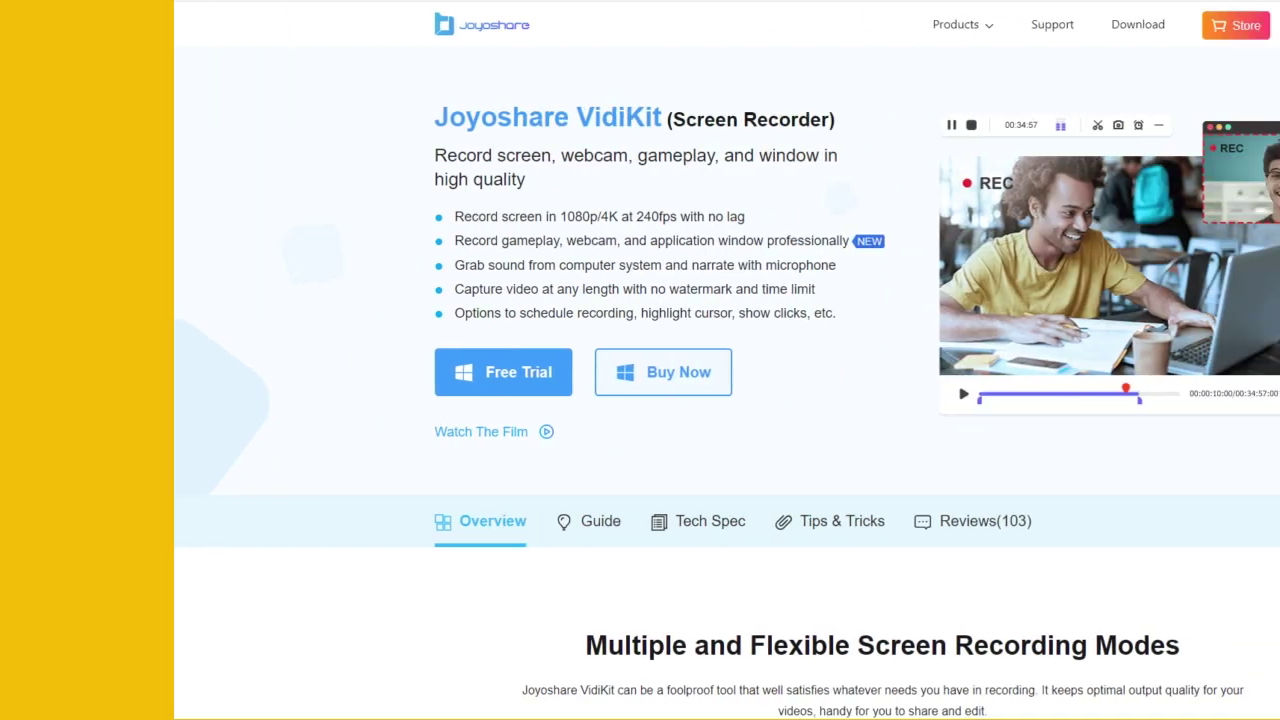
Step: Read through the Joyoshare VidiKit product page, covering its recording modes, audio recording and scheduled recording features
{"action": "scroll", "coordinate": [640, 360], "scroll_direction": "down", "scroll_amount": 4}
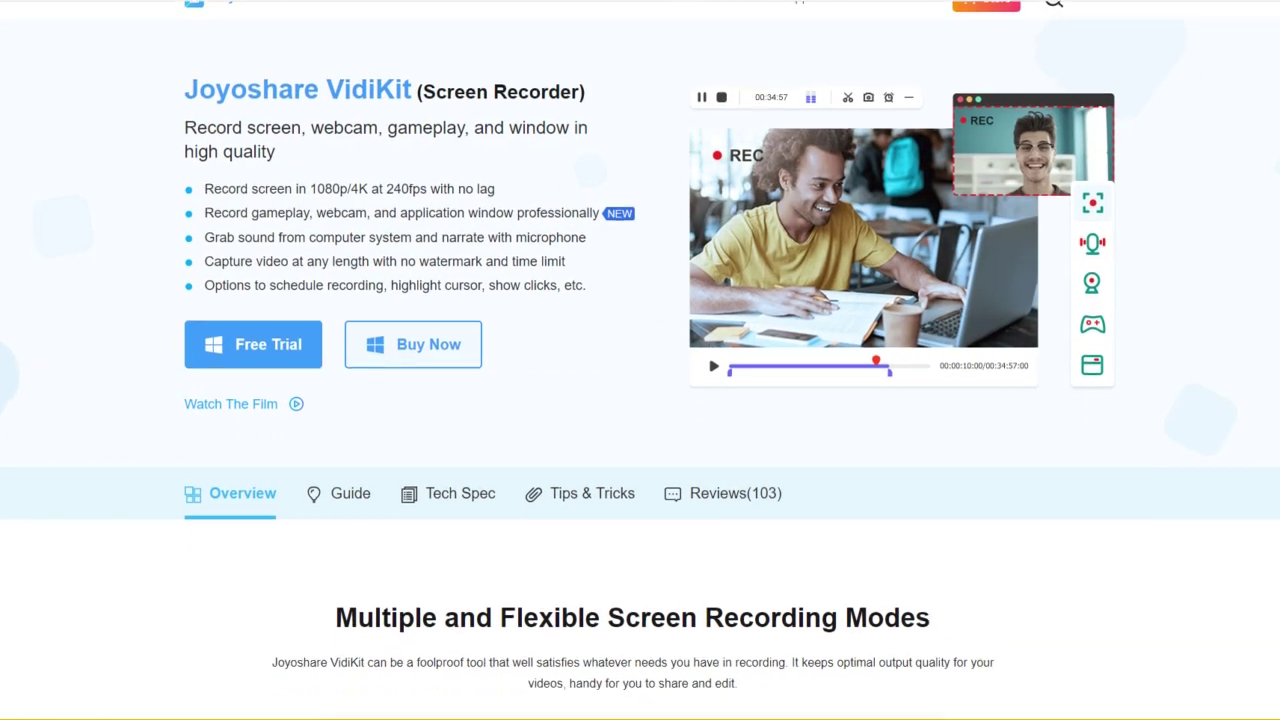
{"action": "scroll", "coordinate": [640, 360], "scroll_direction": "down", "scroll_amount": 2}
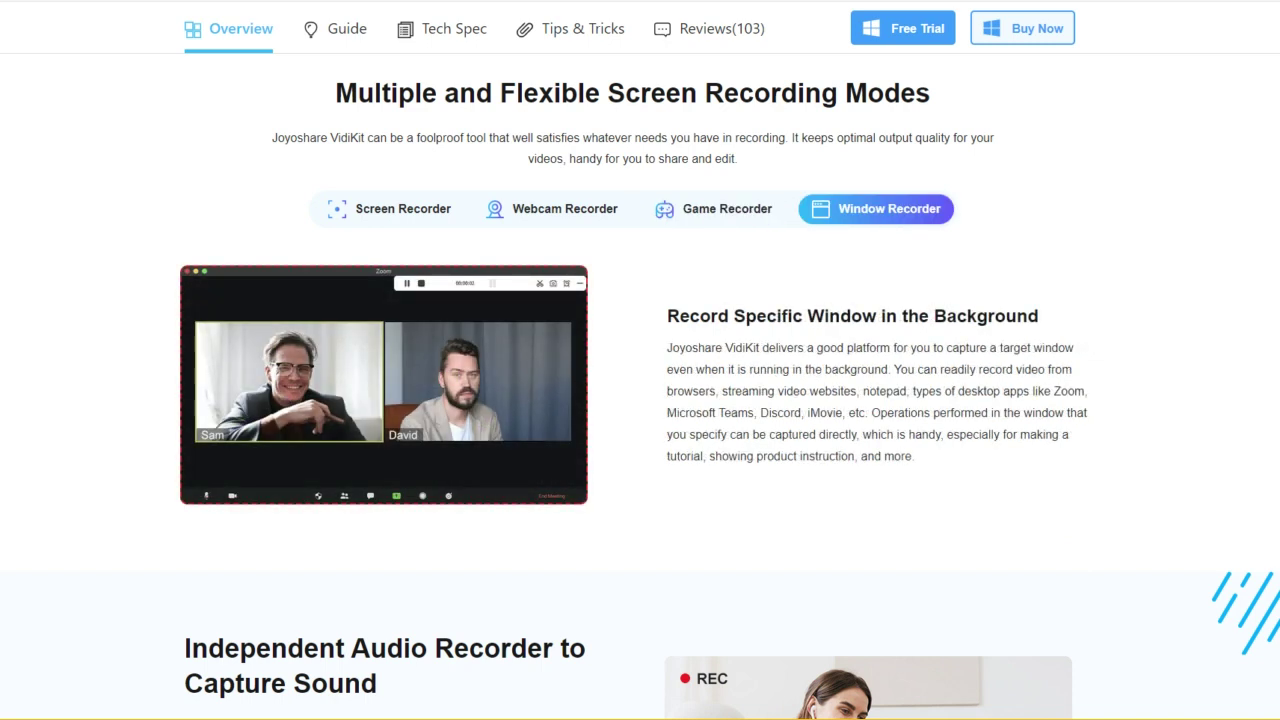
{"action": "scroll", "coordinate": [640, 400], "scroll_direction": "down", "scroll_amount": 5}
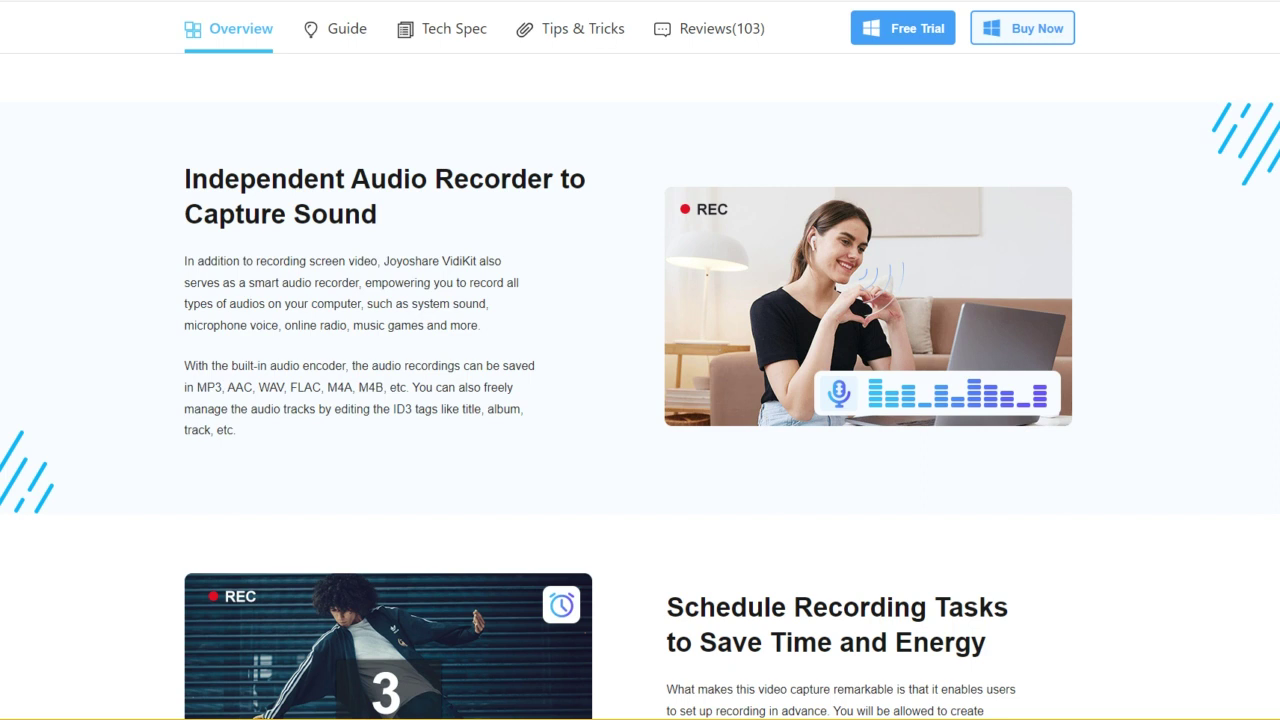
{"action": "scroll", "coordinate": [640, 400], "scroll_direction": "down", "scroll_amount": 7}
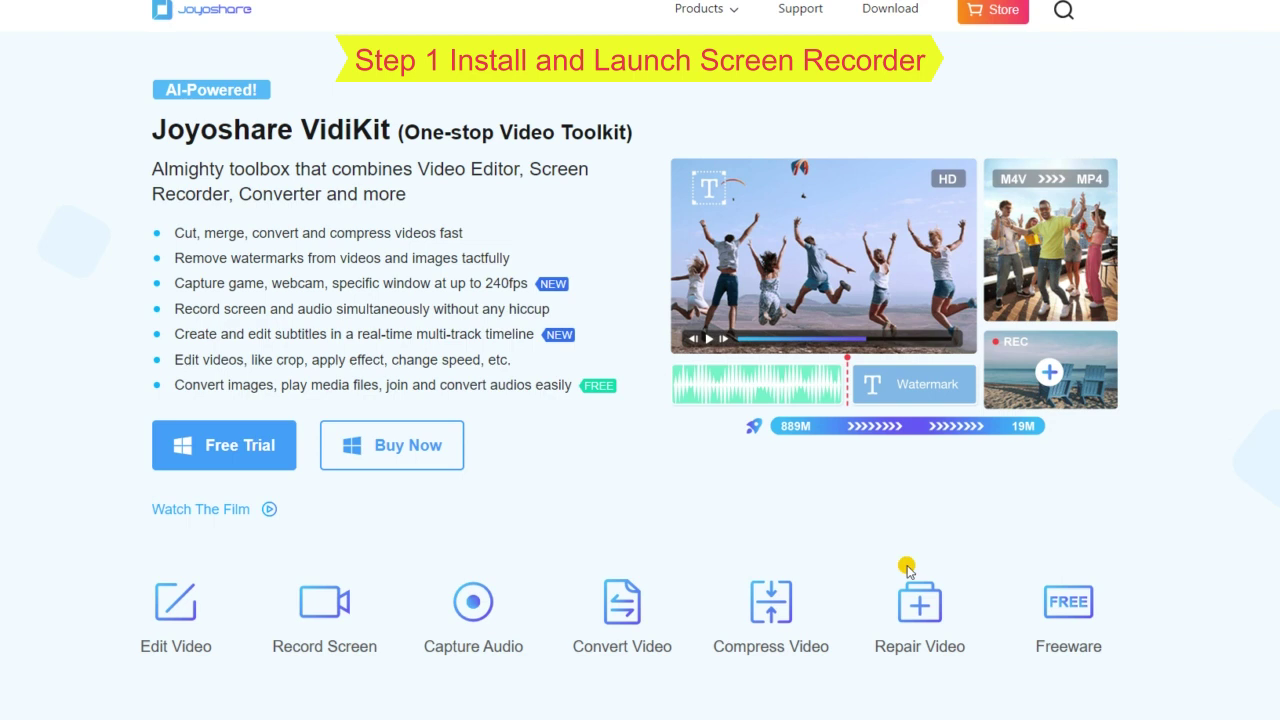
{"action": "mouse_move", "coordinate": [228, 448]}
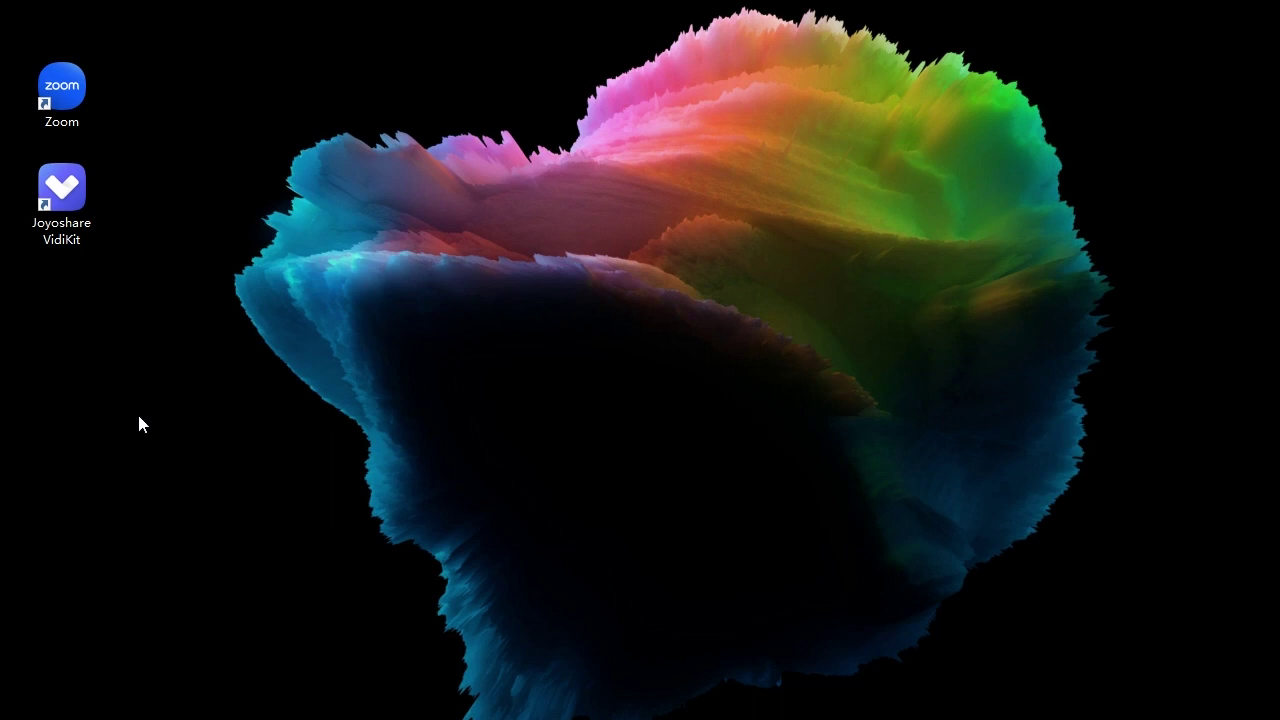
Step: Launch Joyoshare VidiKit from the desktop and open its Screen Recorder
{"action": "double_click", "coordinate": [58, 204]}
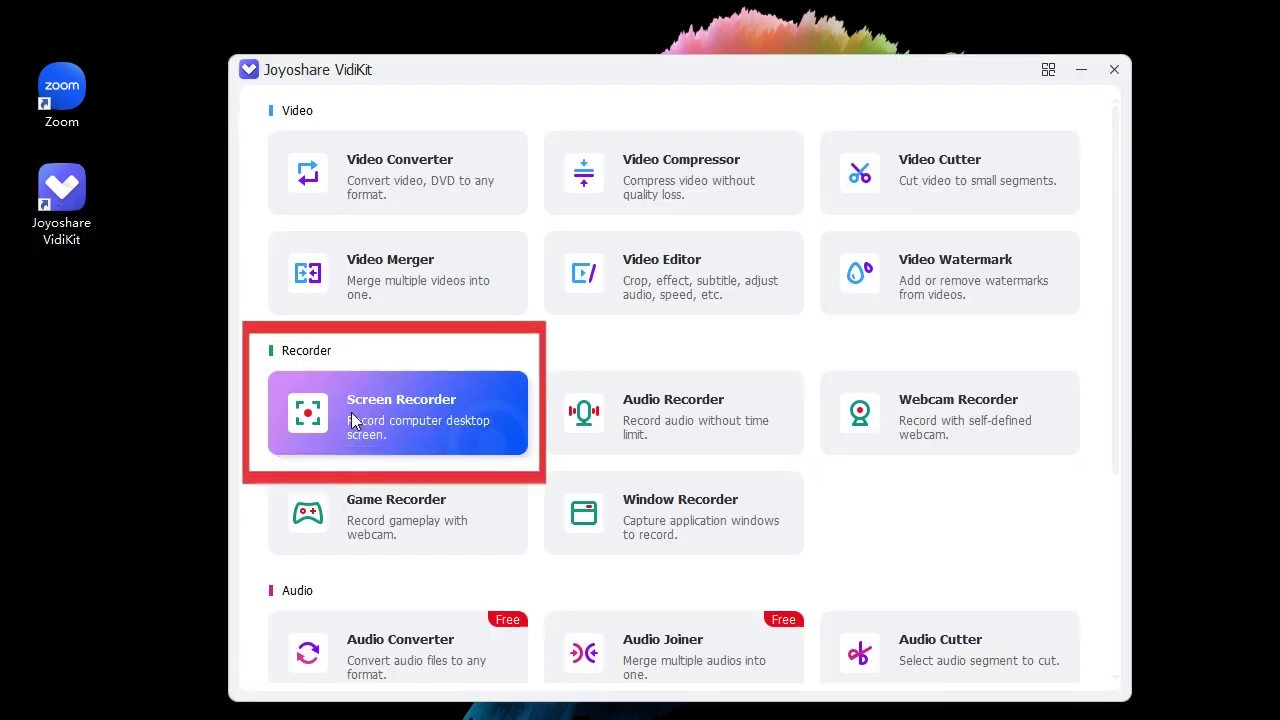
{"action": "left_click", "coordinate": [383, 419]}
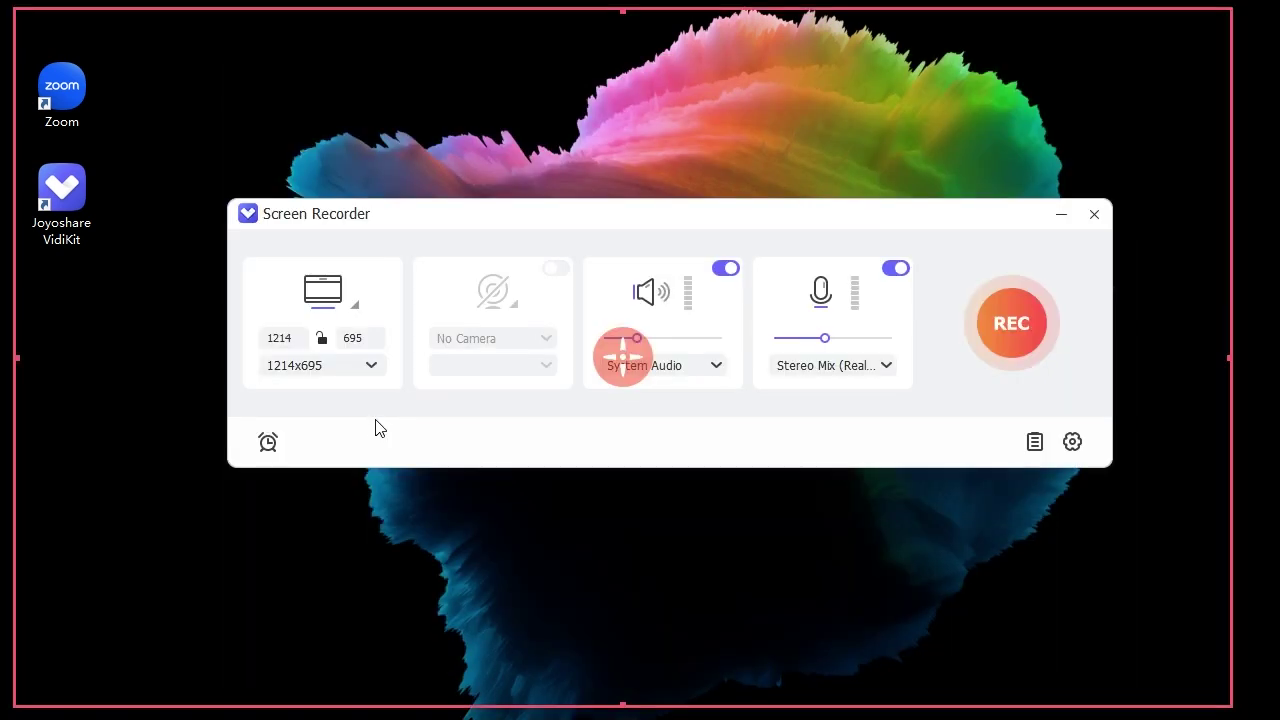
Step: View the available recording area presets in the Screen Recorder
{"action": "left_click", "coordinate": [370, 366]}
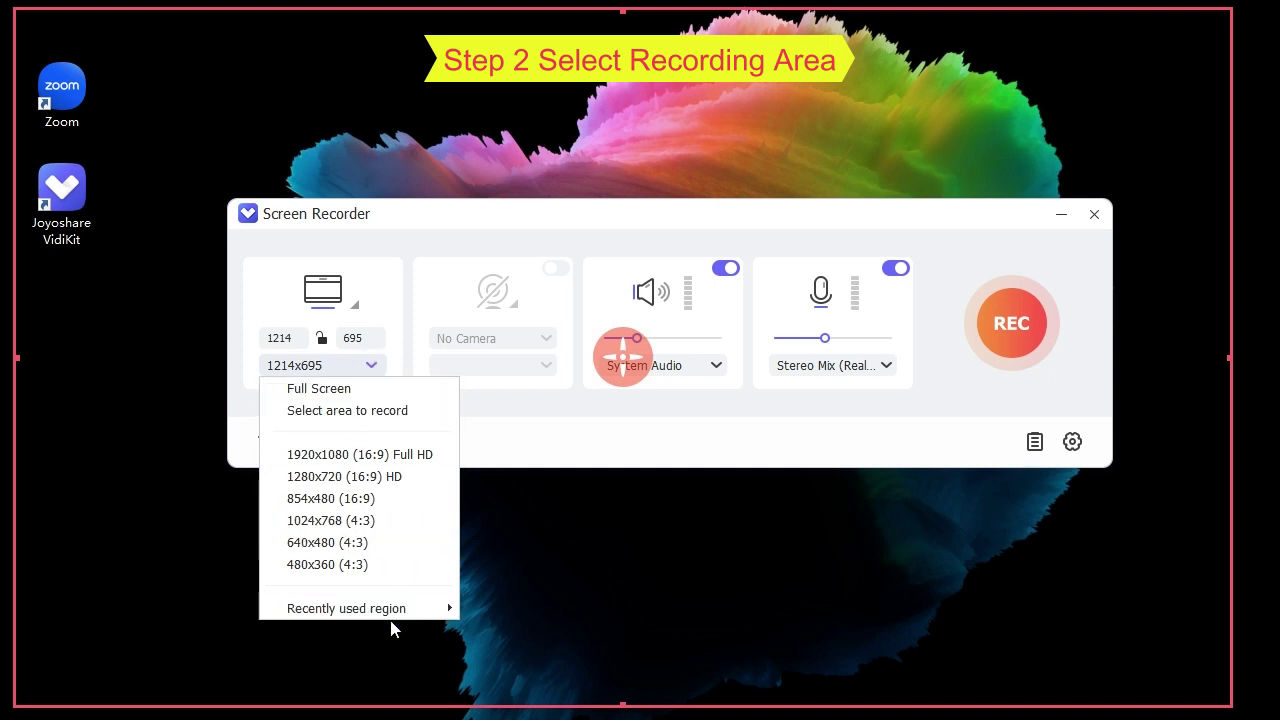
{"action": "left_click", "coordinate": [371, 365]}
{"action": "left_click", "coordinate": [273, 305]}
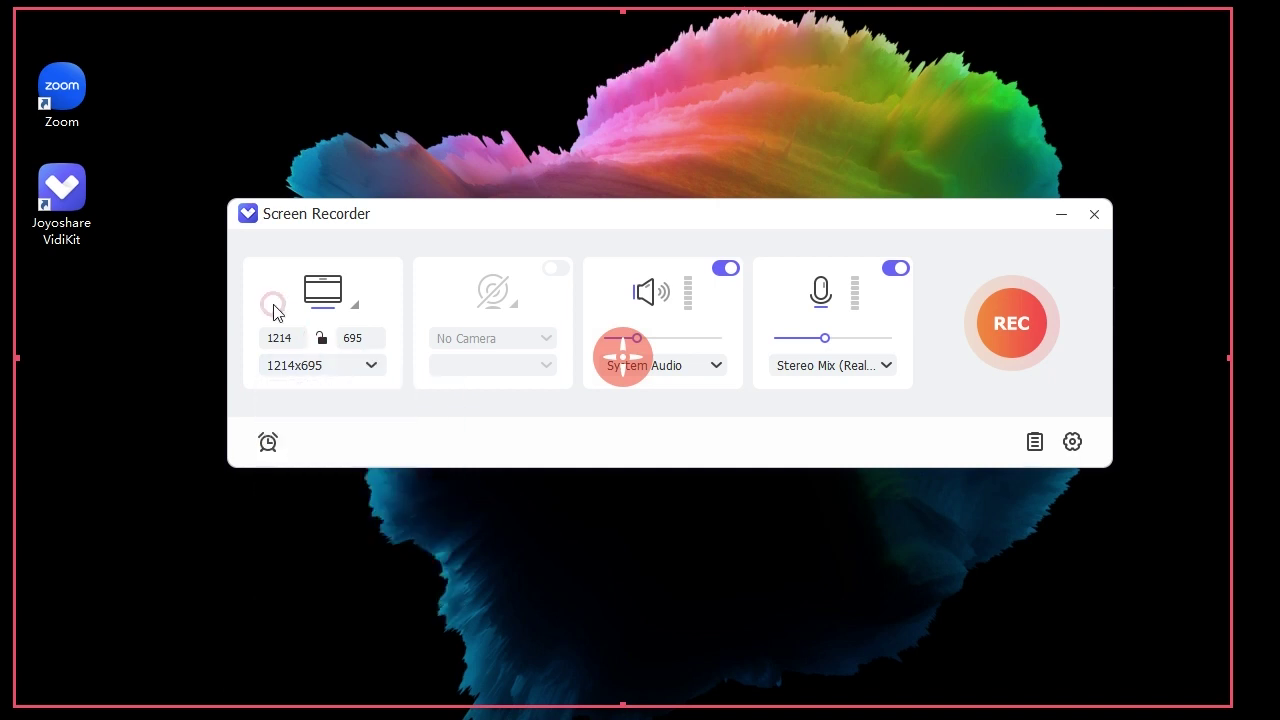
Step: Open Zoom and select a custom recording area of about 941x628 around its window
{"action": "double_click", "coordinate": [62, 90]}
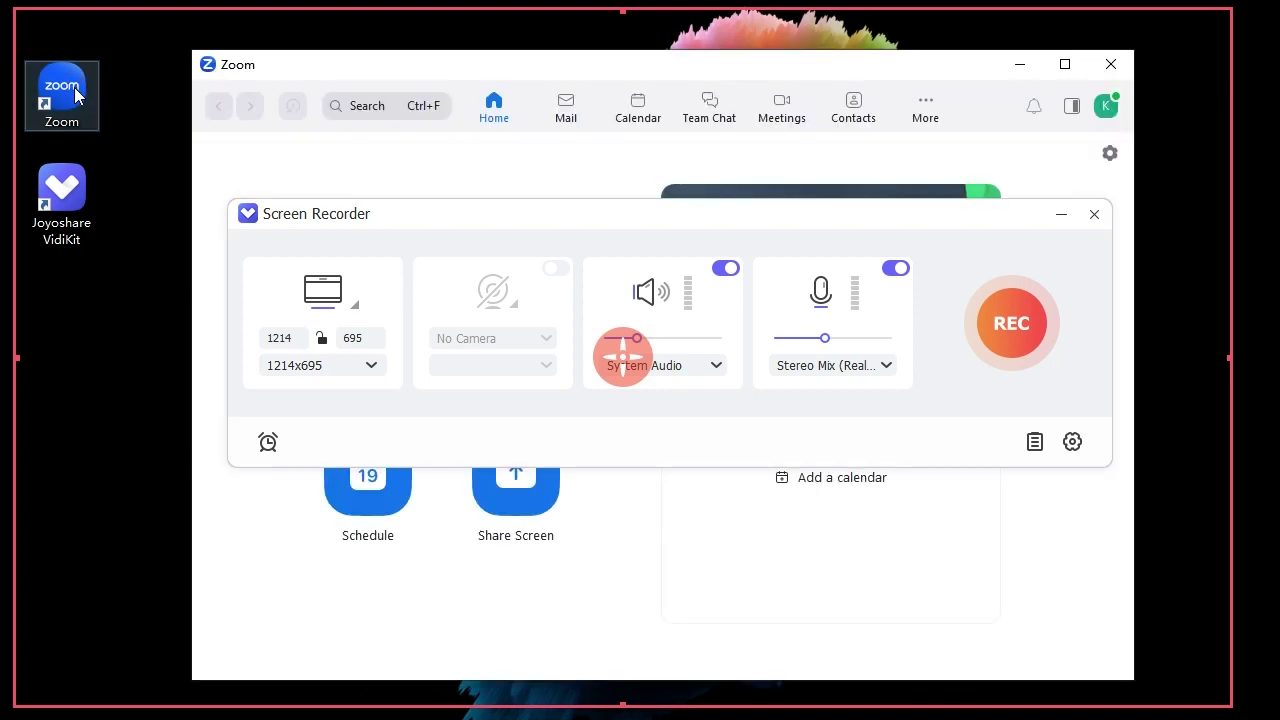
{"action": "left_click", "coordinate": [365, 366]}
{"action": "left_click", "coordinate": [362, 411]}
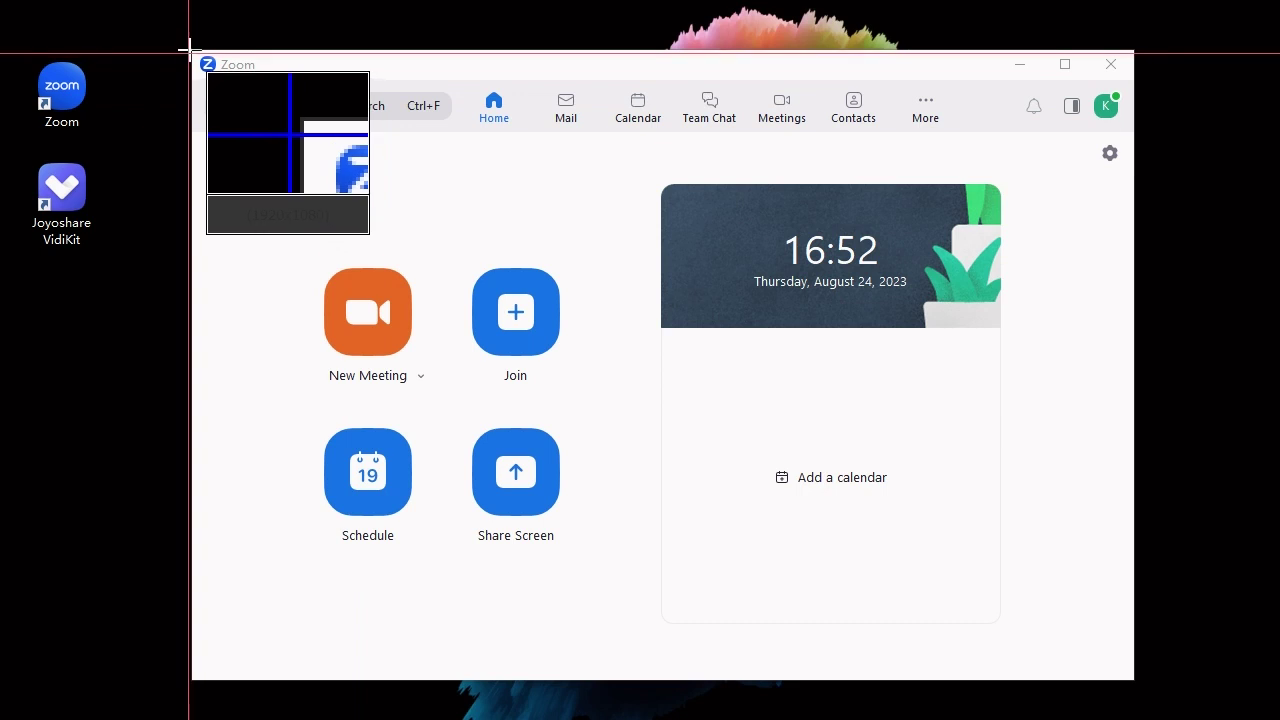
{"action": "left_click_drag", "start_coordinate": [191, 49], "coordinate": [1133, 680]}
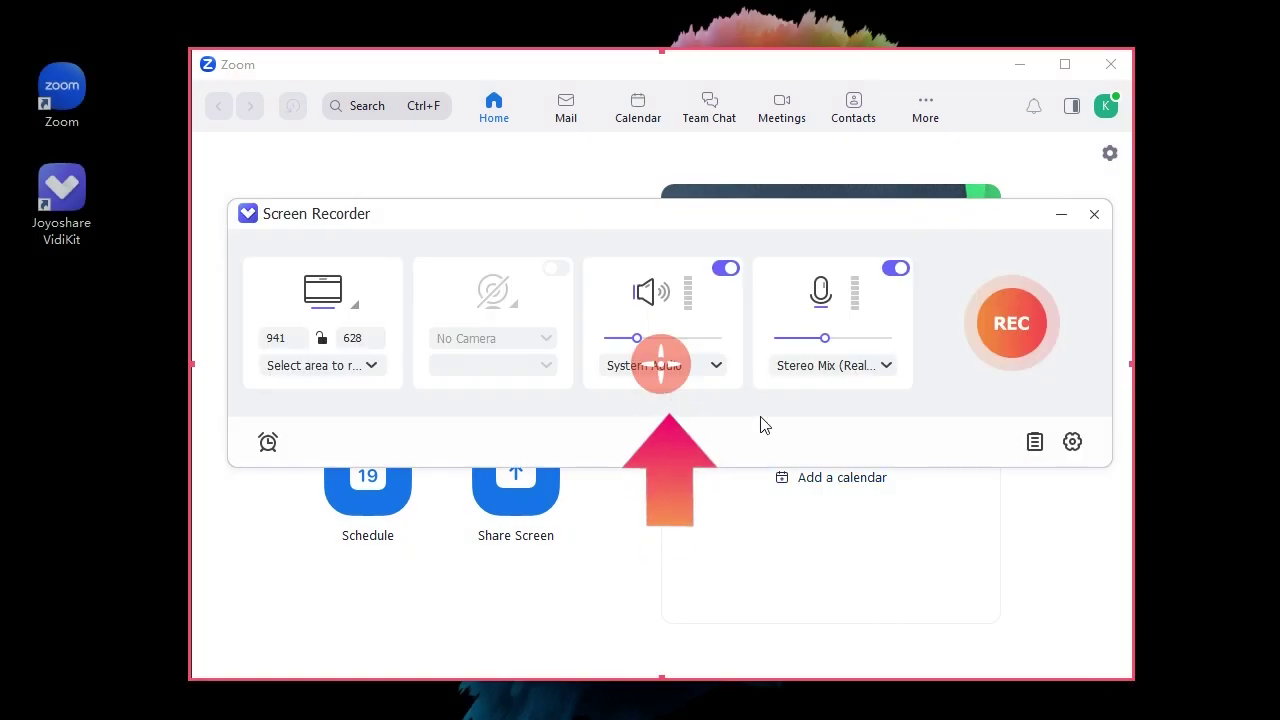
Step: Switch the system audio and microphone capture off and on again
{"action": "left_click", "coordinate": [728, 272]}
{"action": "left_click", "coordinate": [728, 272]}
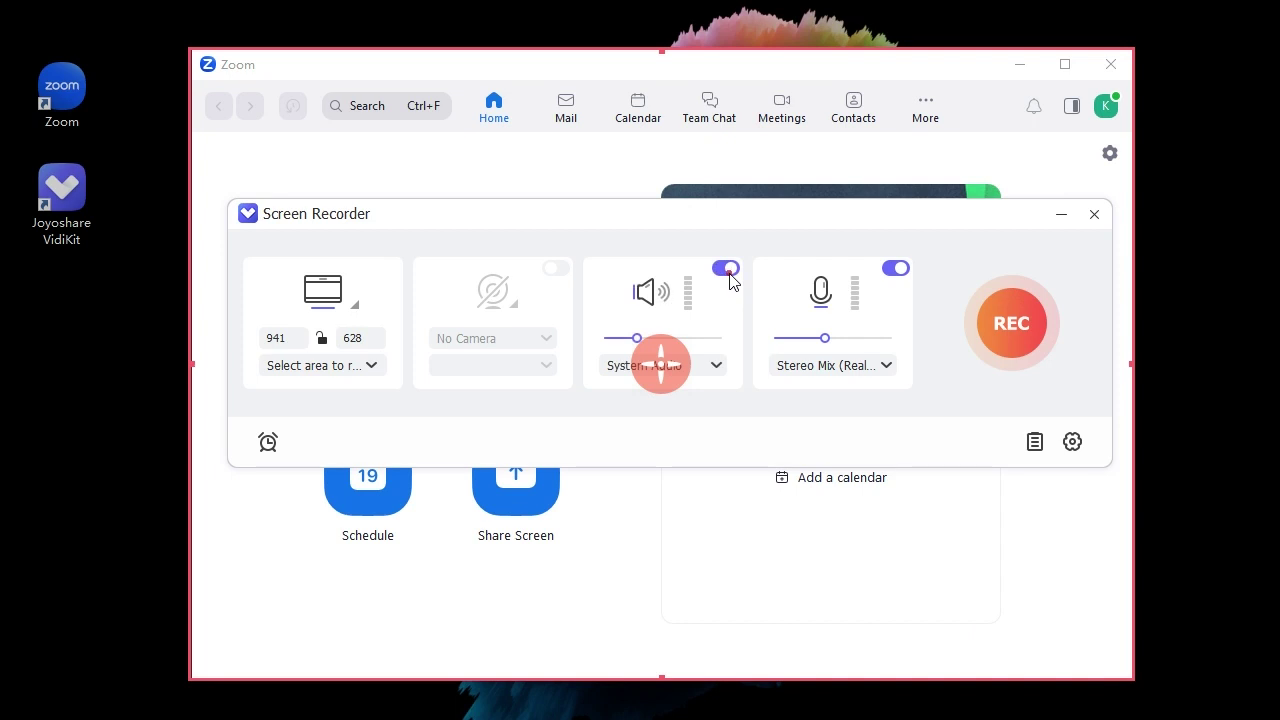
{"action": "left_click", "coordinate": [897, 270]}
{"action": "left_click", "coordinate": [897, 270]}
Step: Open the recorder preferences and review the hotkey, mouse and video output format settings
{"action": "left_click", "coordinate": [1074, 444]}
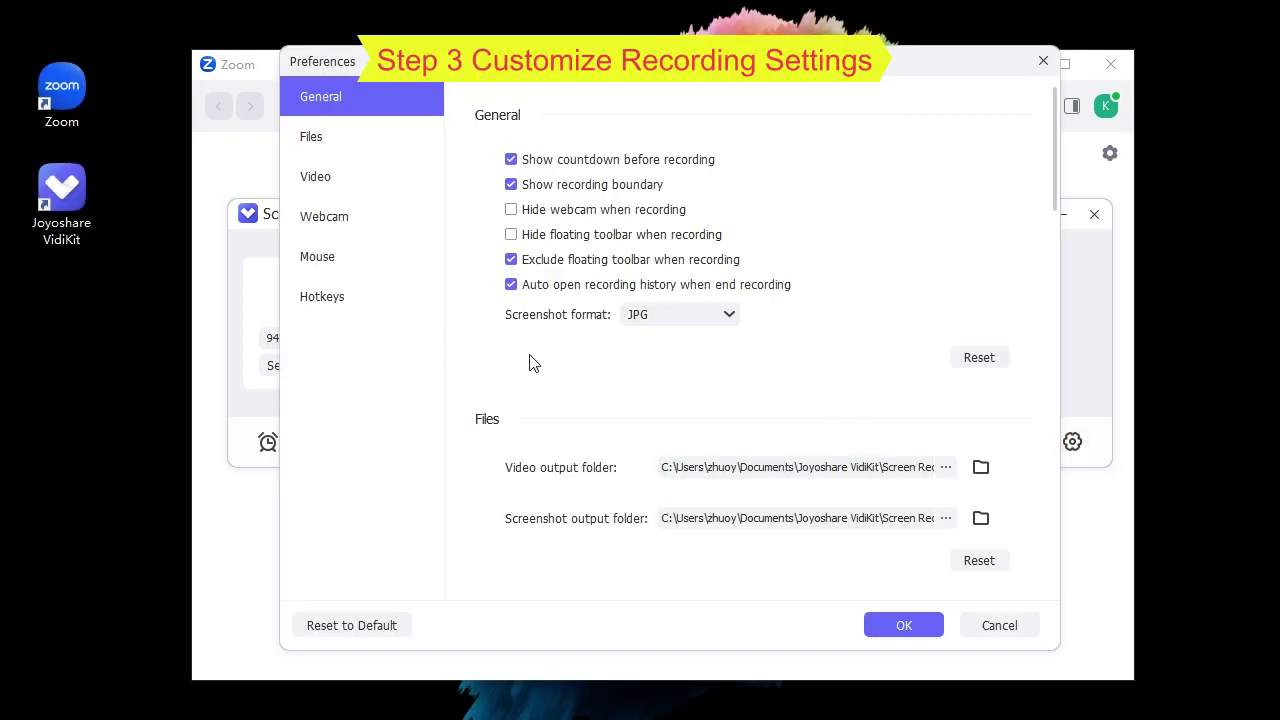
{"action": "left_click", "coordinate": [347, 310]}
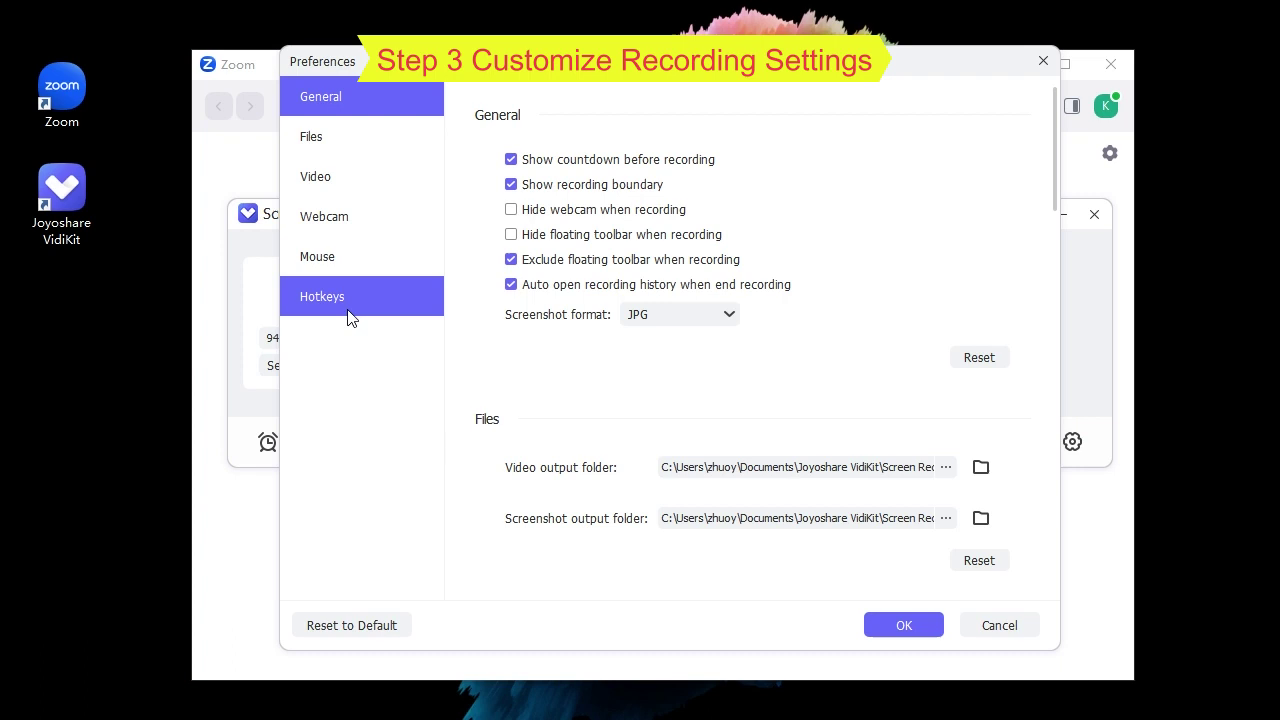
{"action": "left_click", "coordinate": [333, 257]}
{"action": "left_click", "coordinate": [335, 180]}
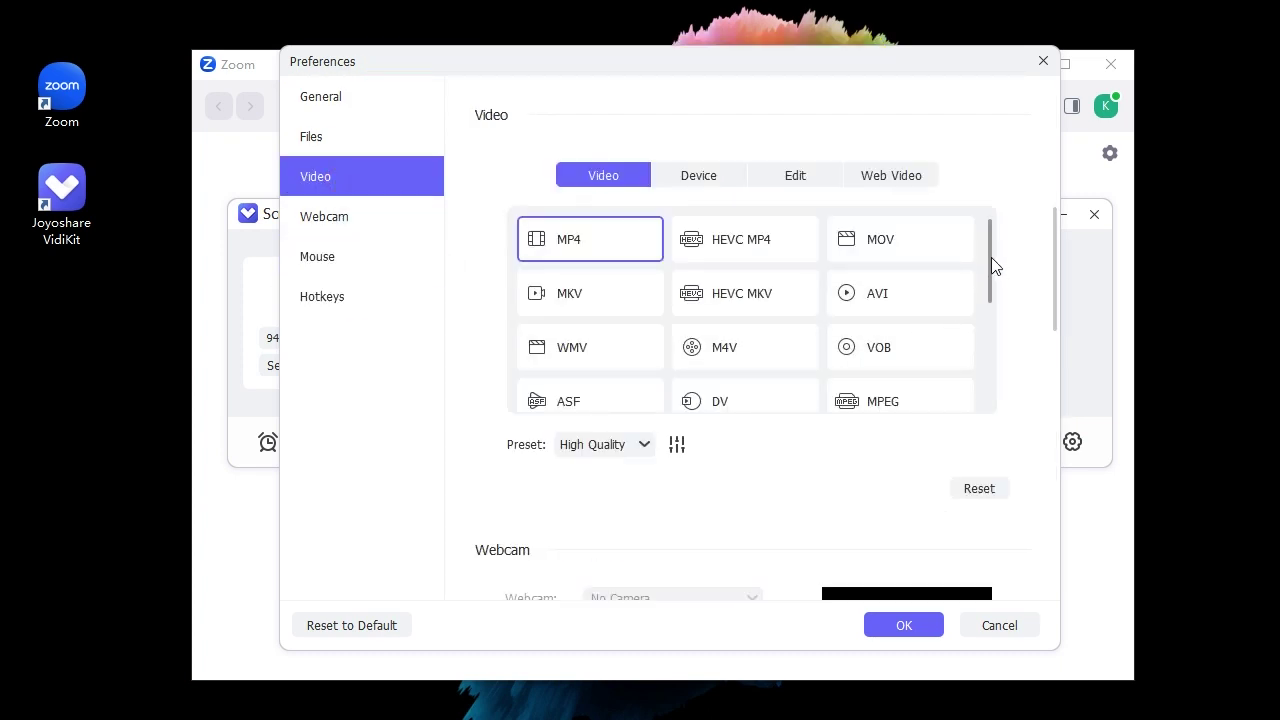
{"action": "left_click_drag", "start_coordinate": [991, 258], "coordinate": [1003, 200]}
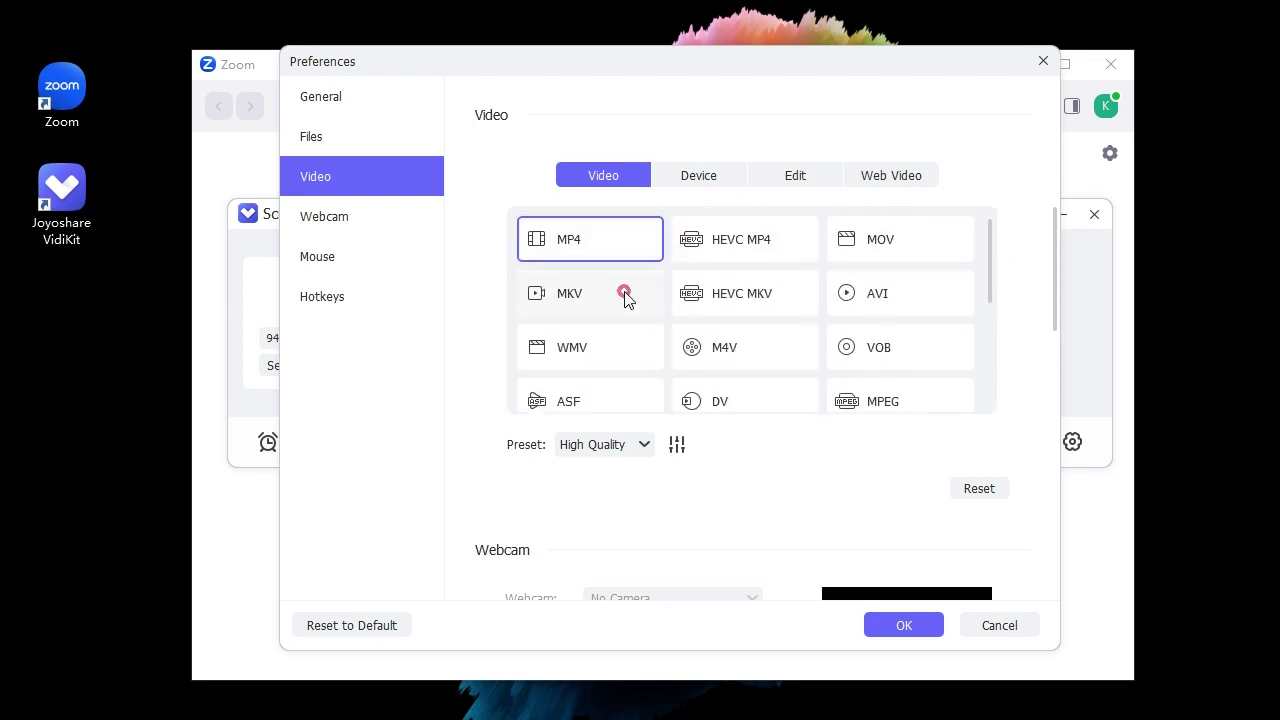
Step: Review the encoder, resolution and frame rate choices for the MP4 output, and accept the preferences
{"action": "left_click", "coordinate": [676, 444]}
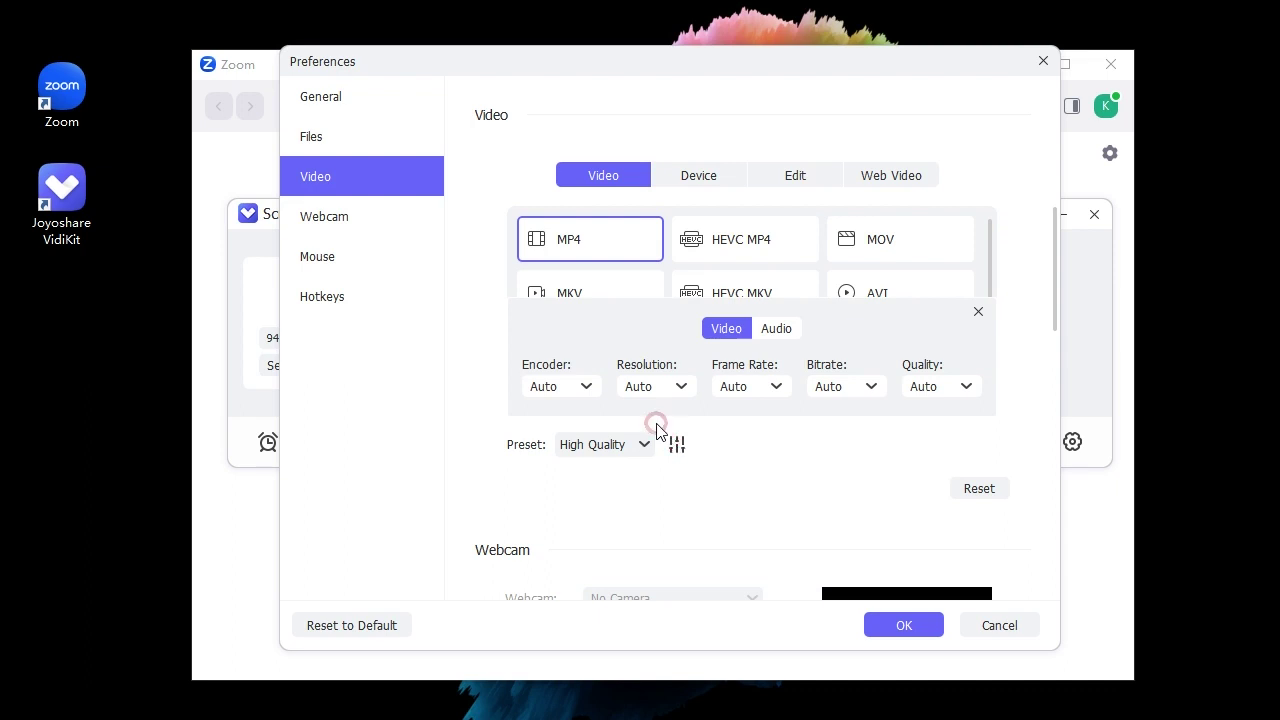
{"action": "left_click", "coordinate": [585, 387]}
{"action": "left_click", "coordinate": [590, 388]}
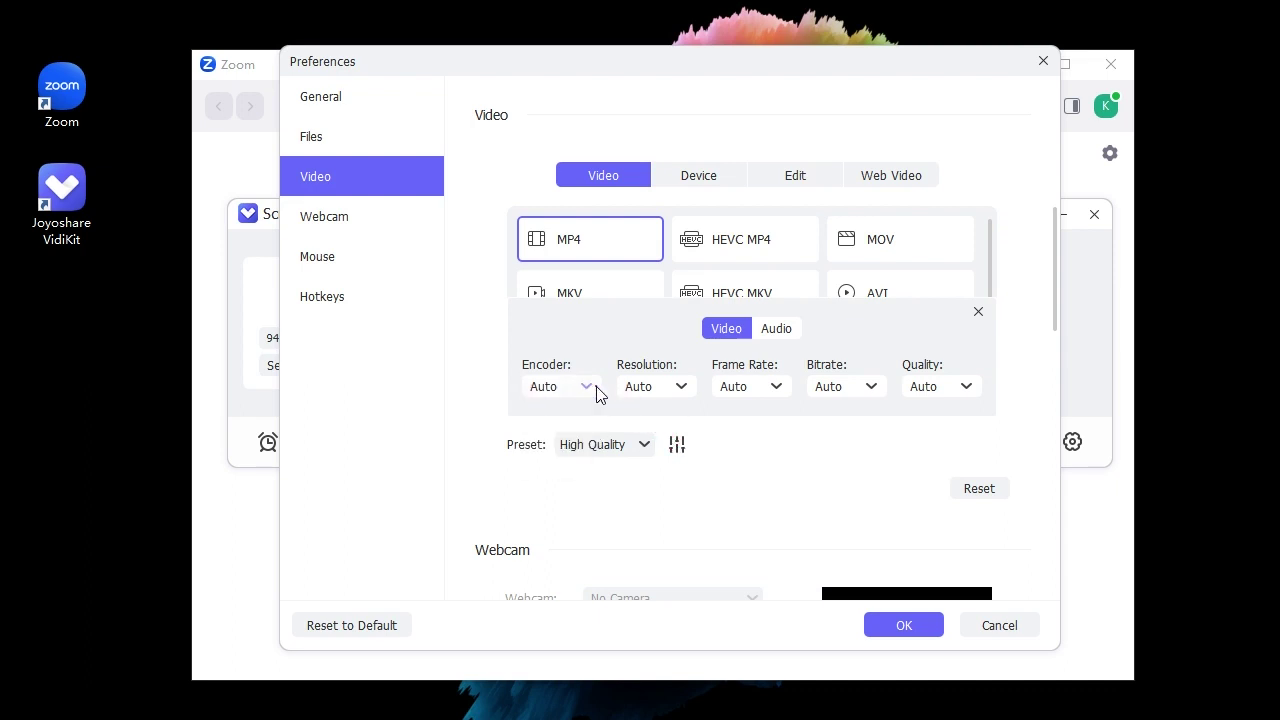
{"action": "left_click", "coordinate": [681, 387]}
{"action": "left_click", "coordinate": [679, 386]}
{"action": "left_click", "coordinate": [776, 388]}
{"action": "left_click", "coordinate": [777, 389]}
{"action": "left_click", "coordinate": [902, 626]}
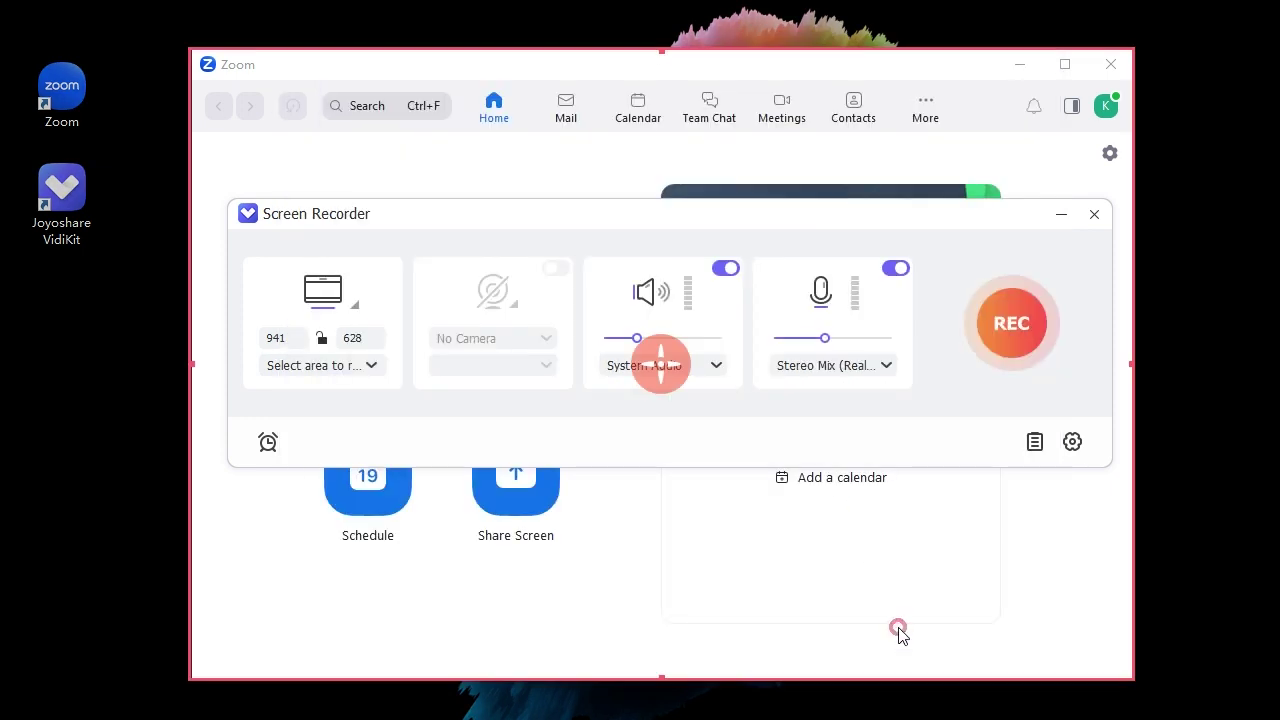
Step: Start recording the selected area and move the floating recording toolbar up inside the recording frame
{"action": "left_click", "coordinate": [1018, 339]}
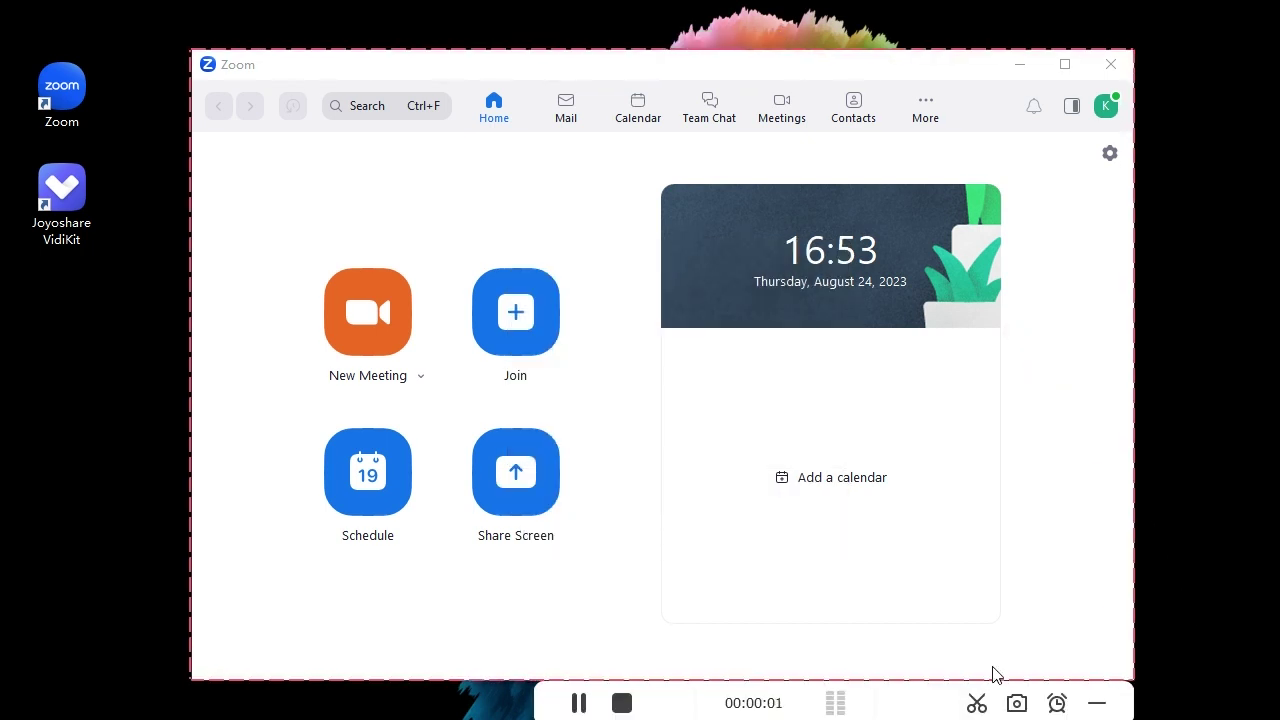
{"action": "left_click_drag", "start_coordinate": [918, 705], "coordinate": [920, 660]}
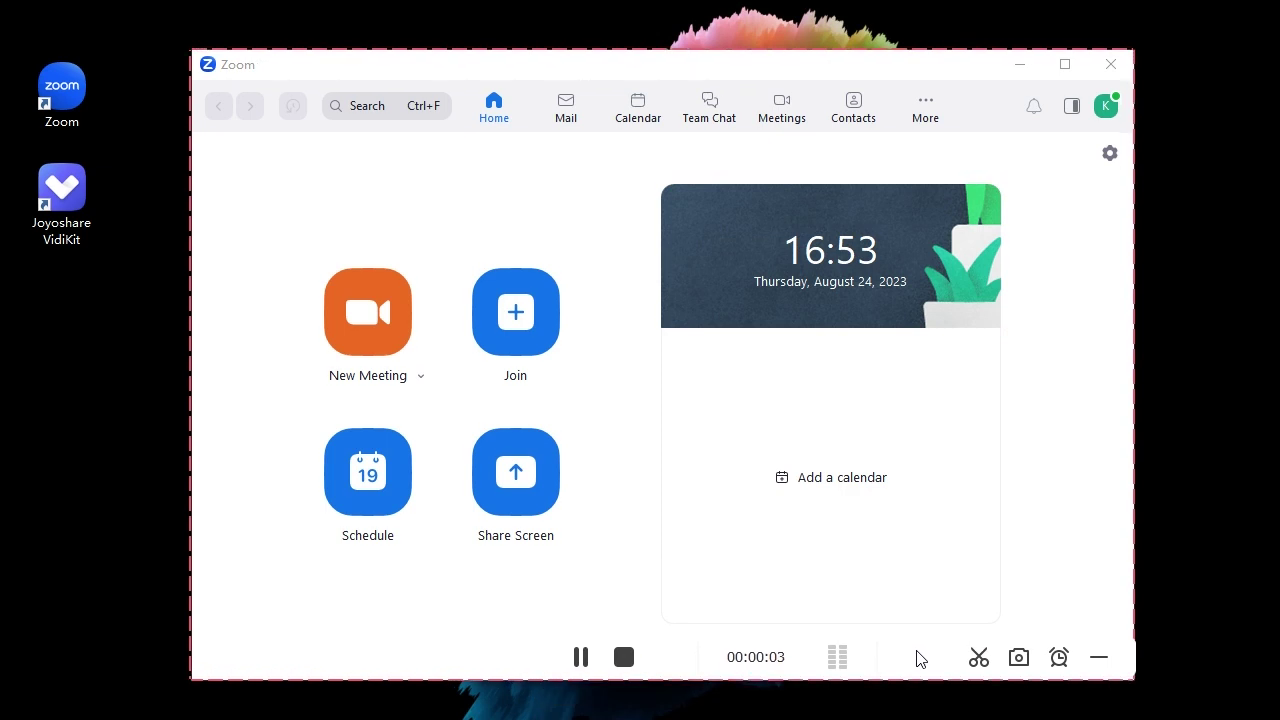
Step: Start a new Zoom meeting and join it with computer audio
{"action": "left_click", "coordinate": [367, 334]}
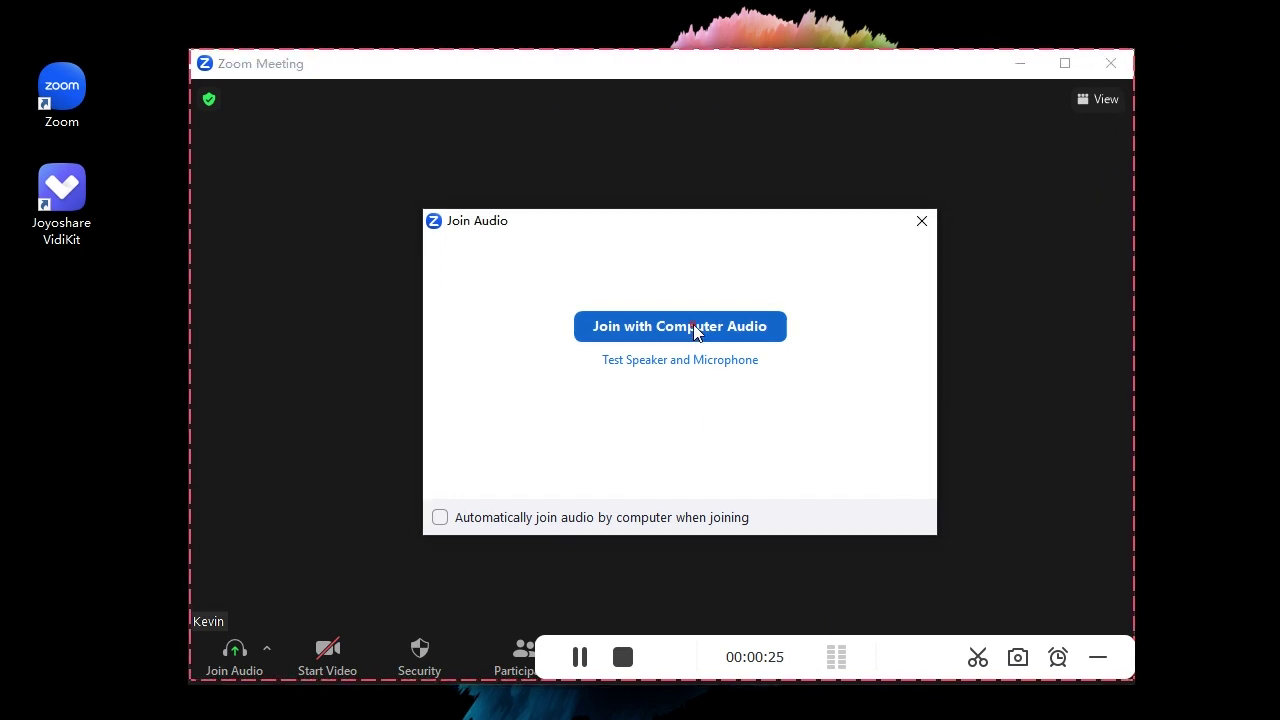
{"action": "left_click", "coordinate": [697, 332]}
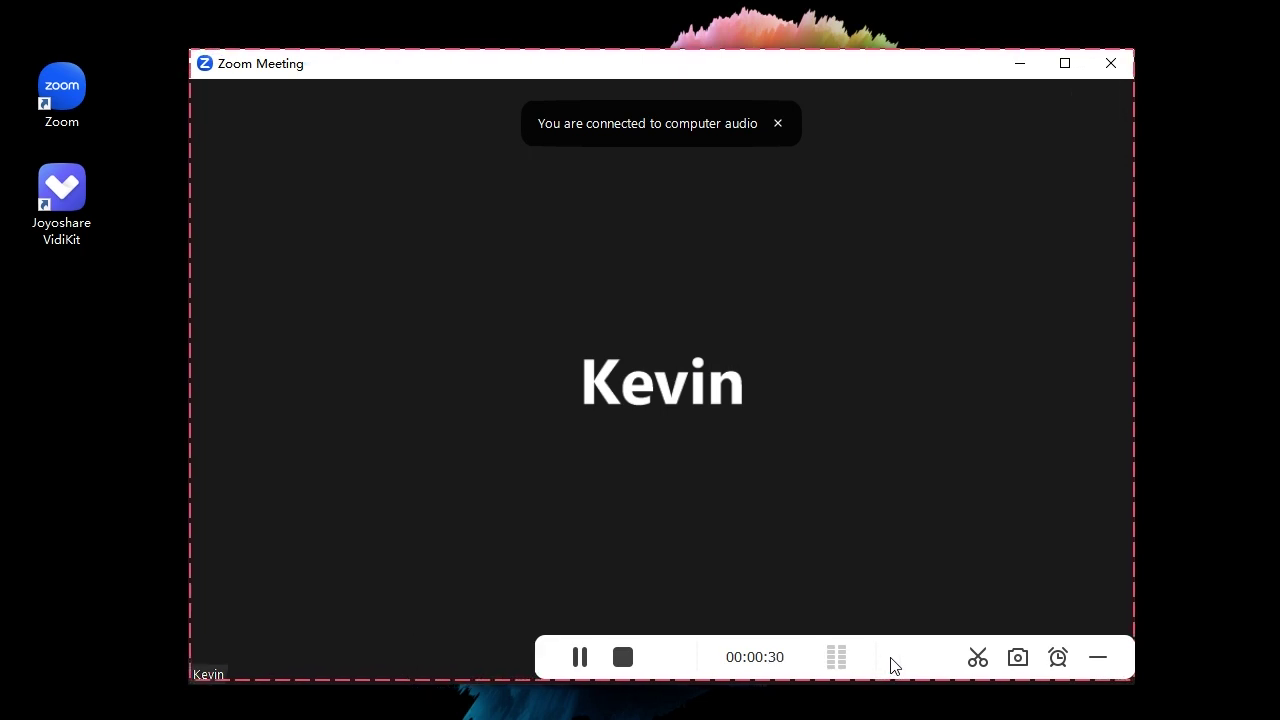
Step: Stop the screen recording and preview REC_20230824142739331.mp4 in the history, skipping ahead to about 00:00:26
{"action": "left_click", "coordinate": [624, 660]}
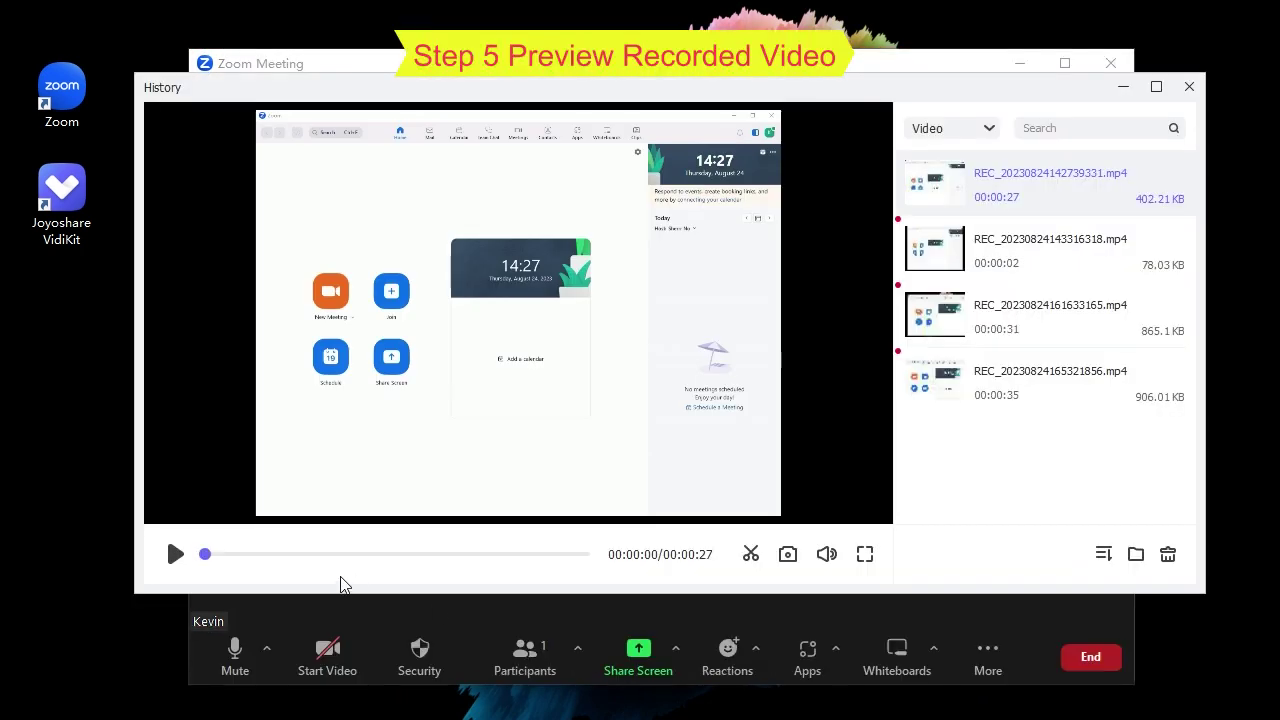
{"action": "left_click", "coordinate": [175, 554]}
{"action": "left_click_drag", "start_coordinate": [213, 554], "coordinate": [576, 556]}
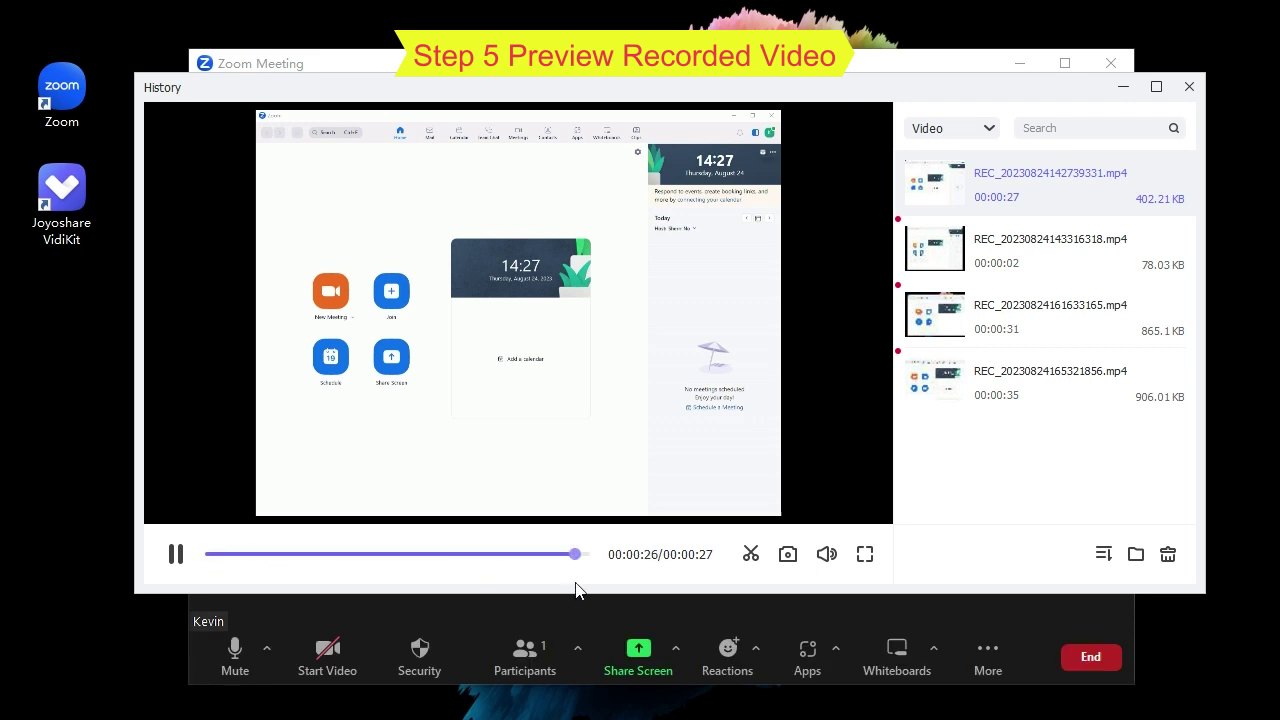